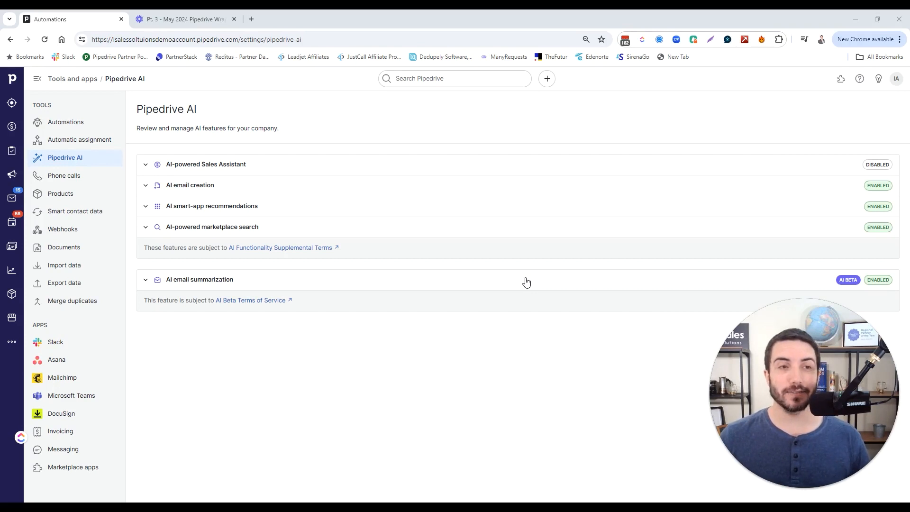
Step: Expand the AI-powered Sales Assistant entry and enable the feature
{"action": "left_click", "coordinate": [156, 165]}
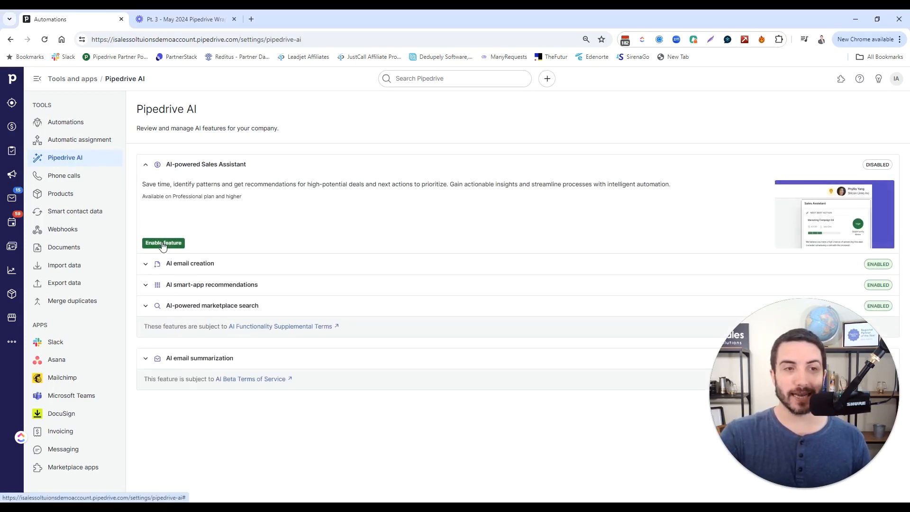
{"action": "left_click", "coordinate": [146, 267]}
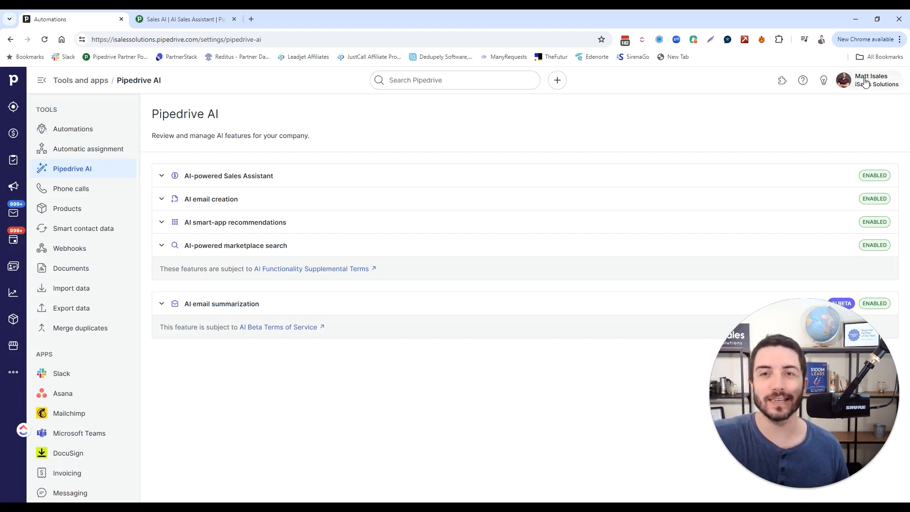
Step: Open the Sales Assistant panel and view the Sales AI feature page in the second browser tab
{"action": "left_click", "coordinate": [823, 89]}
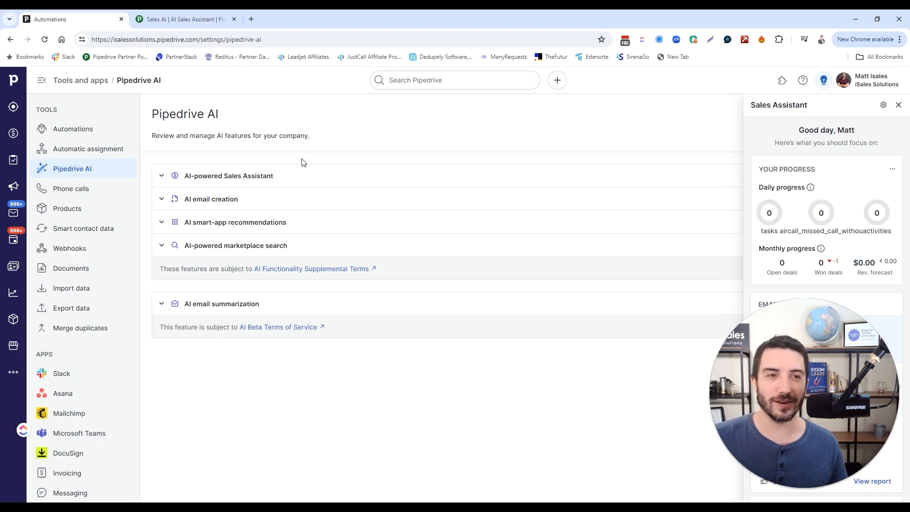
{"action": "left_click", "coordinate": [204, 13]}
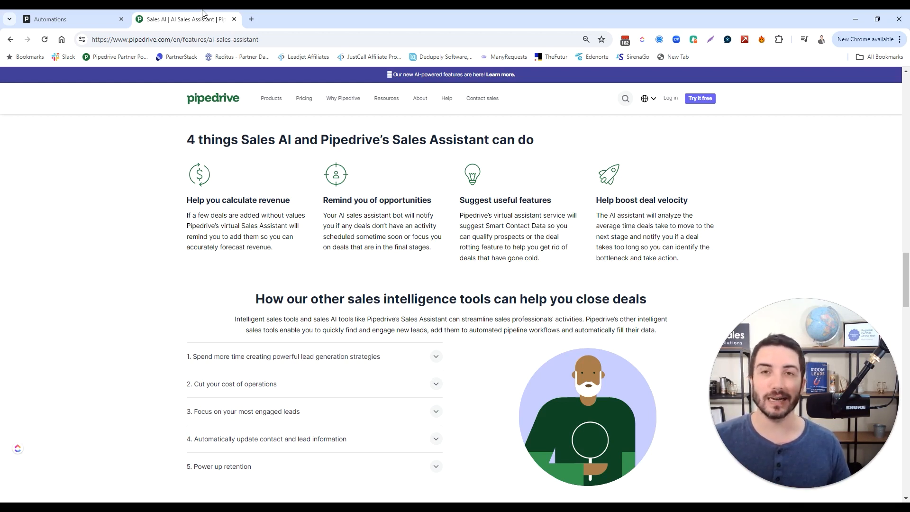
Step: In the deal's email composer, open Write my email and describe an email telling the contact how excited we are to work together and outlining next steps, including scheduling the kick-off call
{"action": "left_click", "coordinate": [78, 14]}
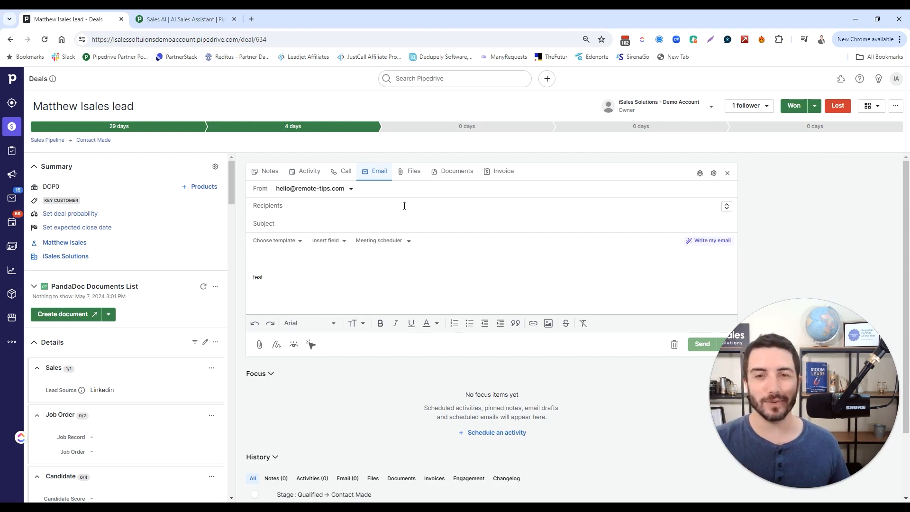
{"action": "left_click", "coordinate": [711, 242]}
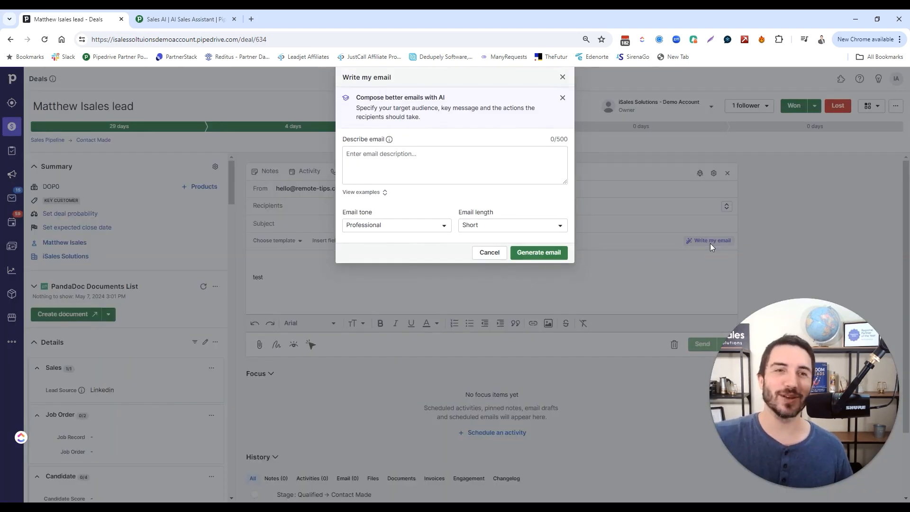
{"action": "left_click", "coordinate": [497, 177]}
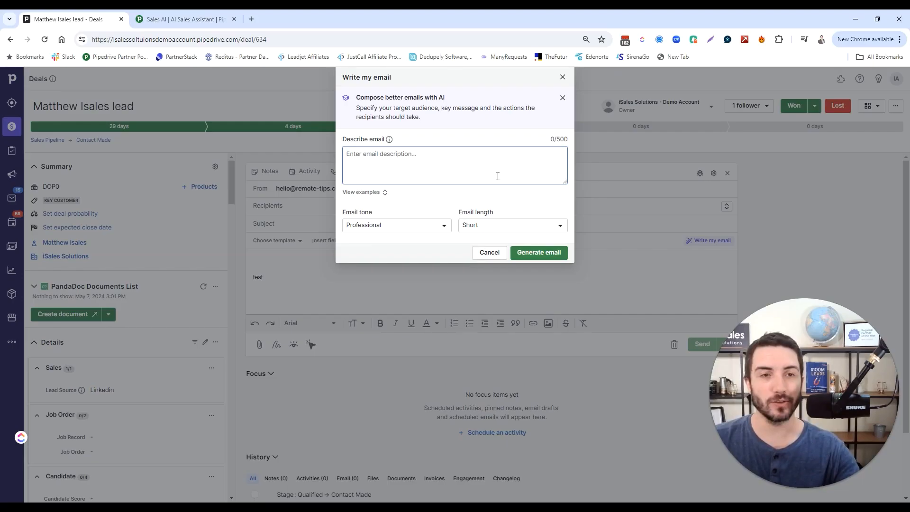
{"action": "type", "text": "Tell "}
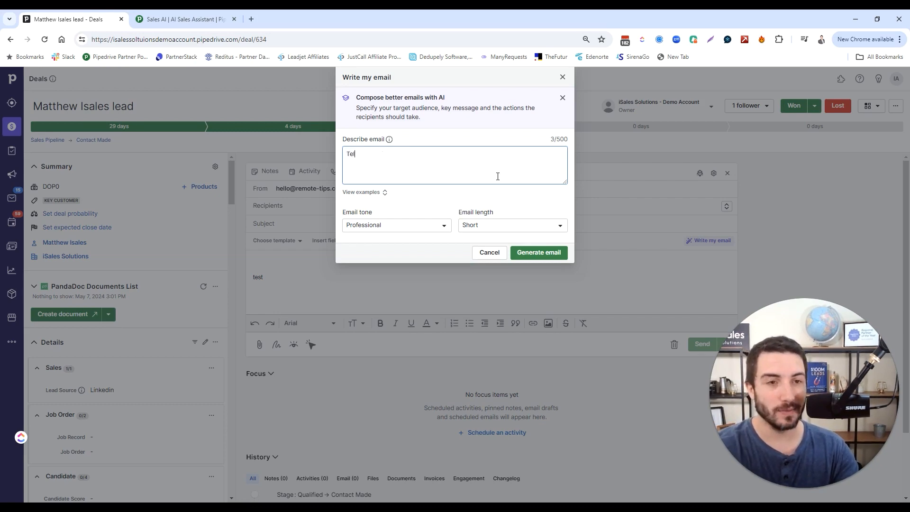
{"action": "type", "text": "matt ho"}
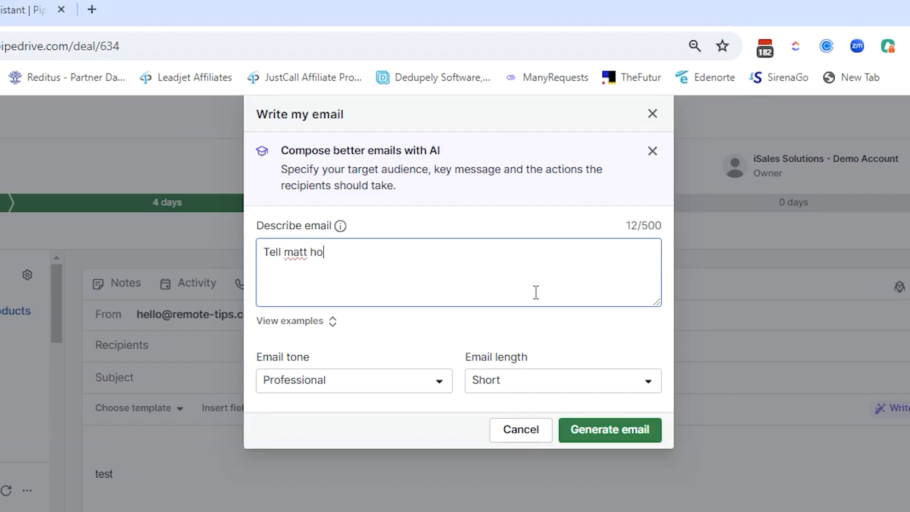
{"action": "type", "text": "w excited we"}
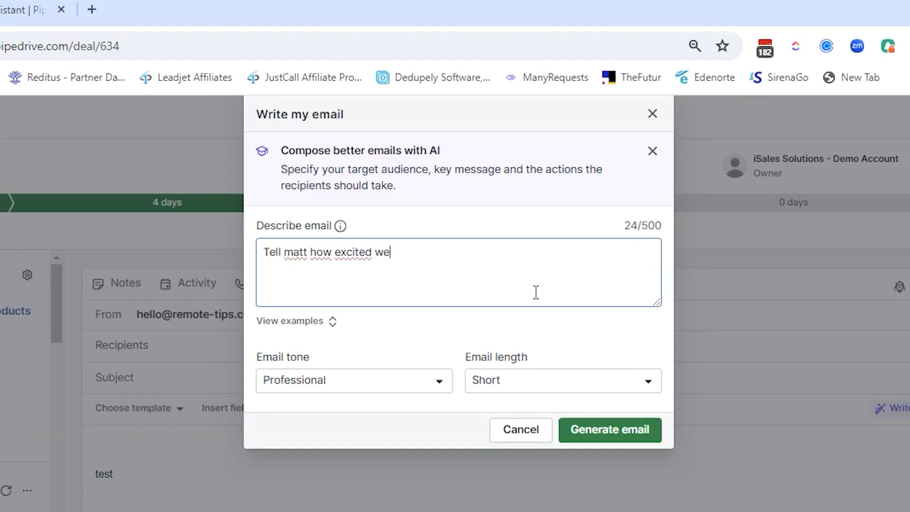
{"action": "type", "text": " are to work tog"}
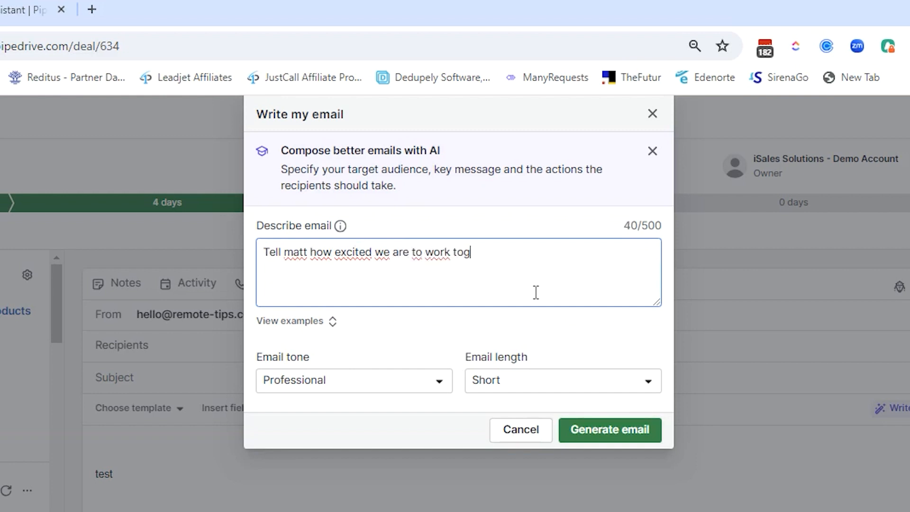
{"action": "type", "text": "ether and outline "}
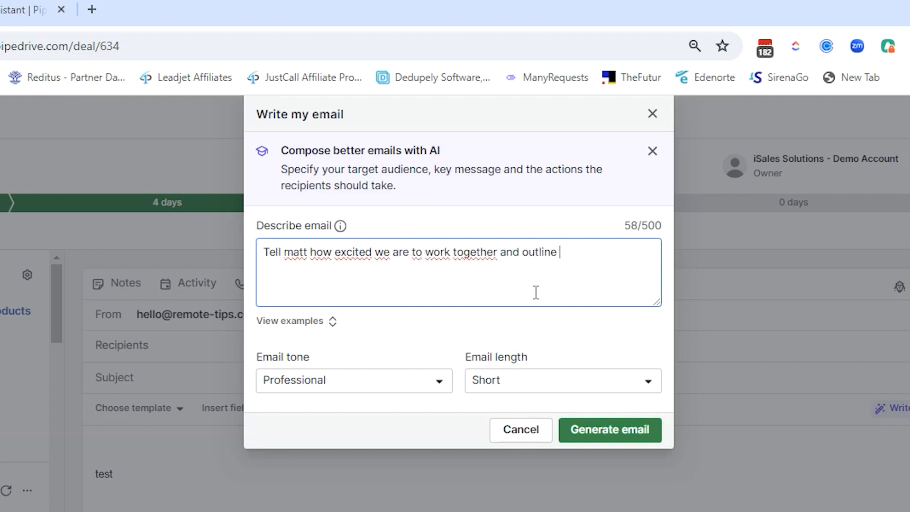
{"action": "type", "text": "next step"}
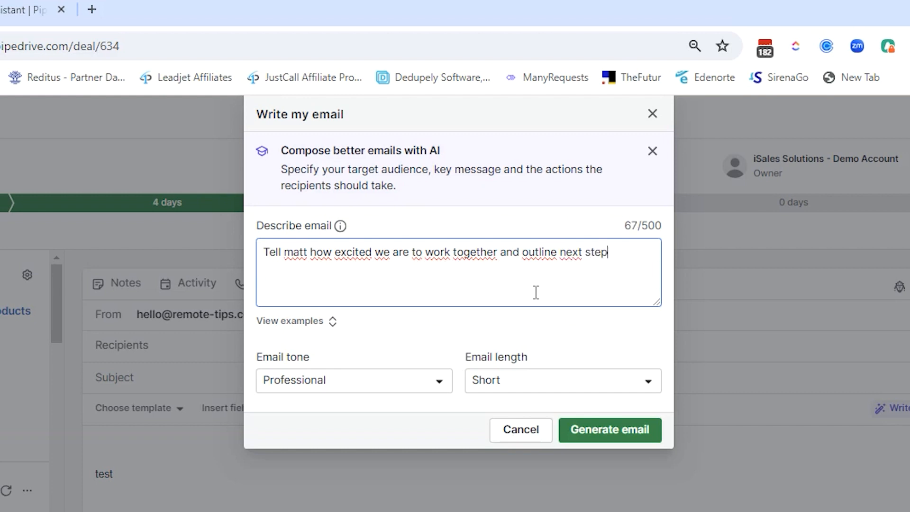
{"action": "type", "text": "s which inclu"}
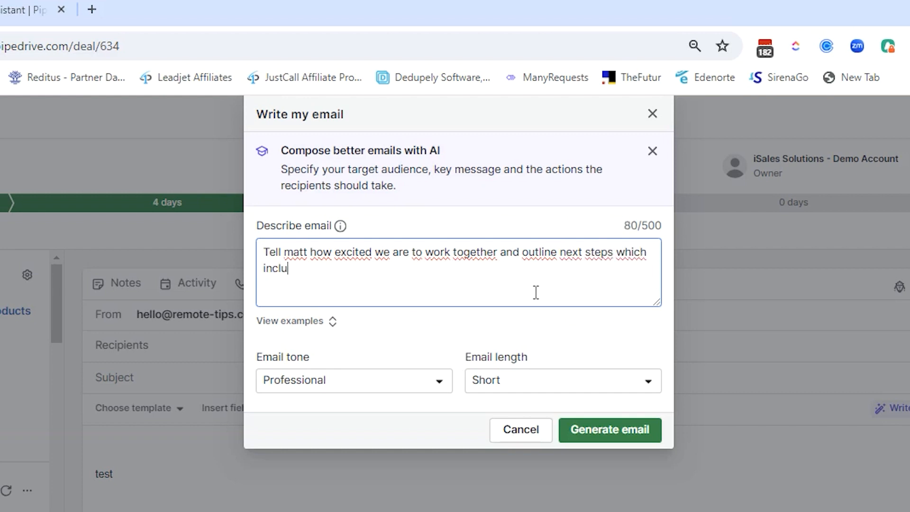
{"action": "type", "text": "de scheduling "}
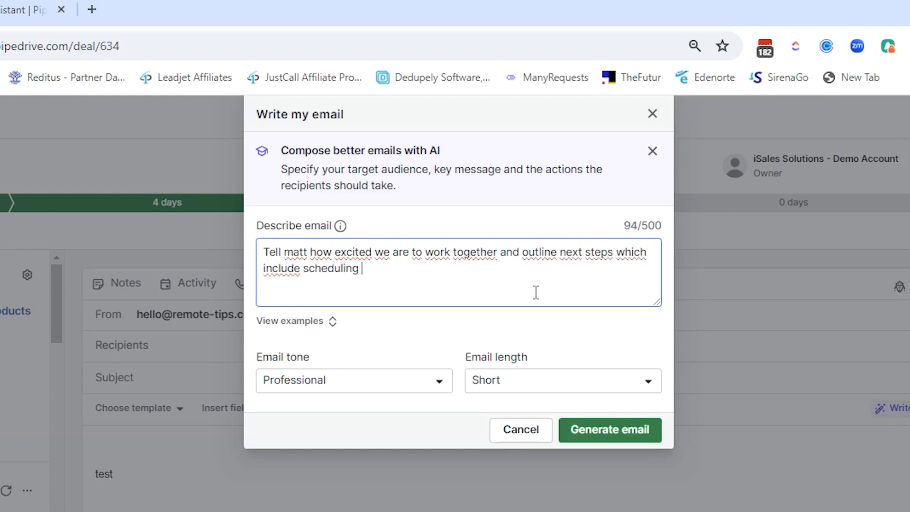
{"action": "type", "text": "the kick-of"}
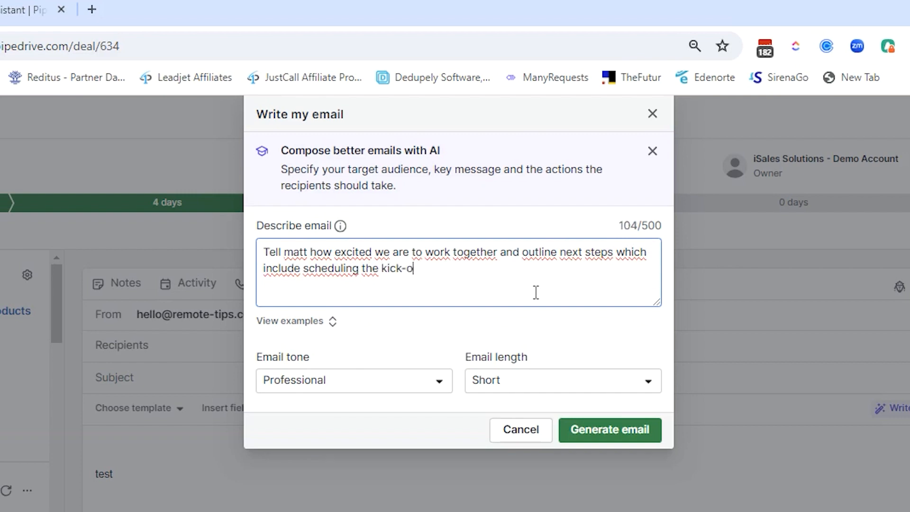
{"action": "type", "text": "f call"}
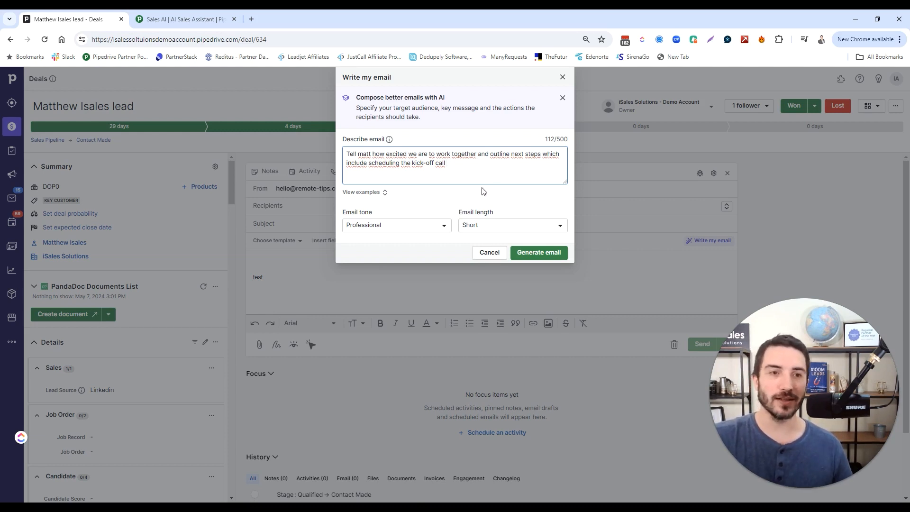
Step: Set the email tone to Friendly and the email length to Standard, then generate the email
{"action": "left_click", "coordinate": [439, 230]}
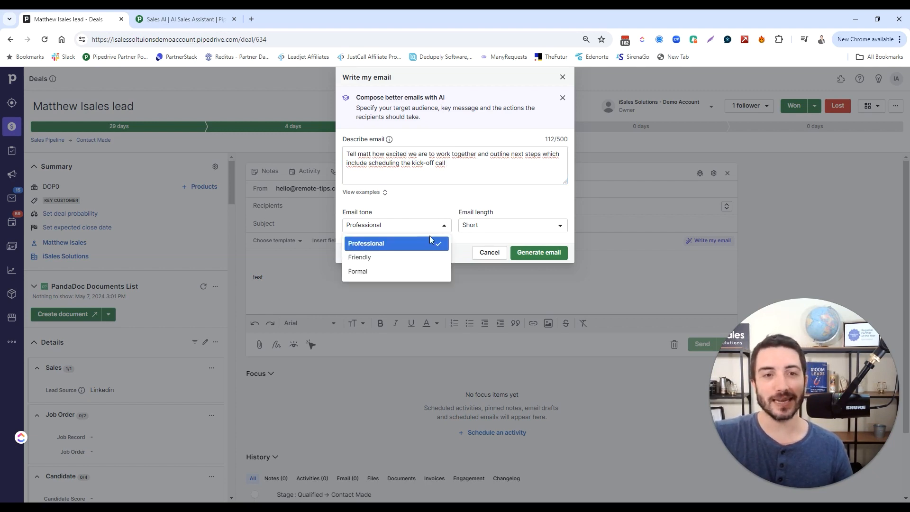
{"action": "left_click", "coordinate": [416, 262]}
{"action": "left_click", "coordinate": [531, 225]}
{"action": "left_click", "coordinate": [537, 257]}
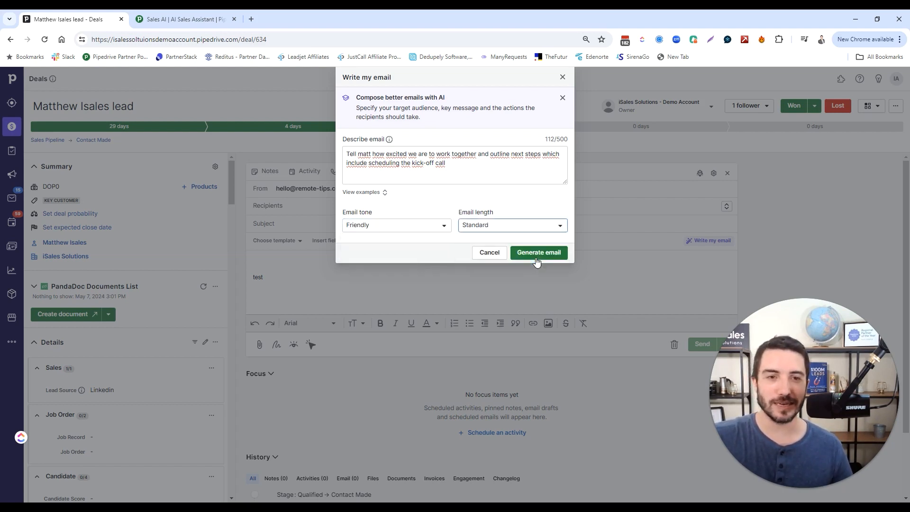
{"action": "left_click", "coordinate": [547, 254]}
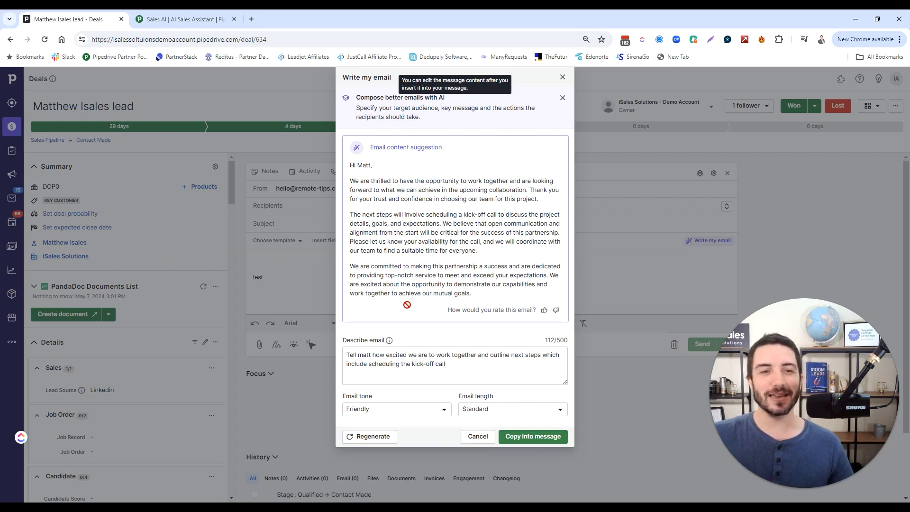
Step: Copy the generated email suggestion into the message body
{"action": "left_click", "coordinate": [462, 375]}
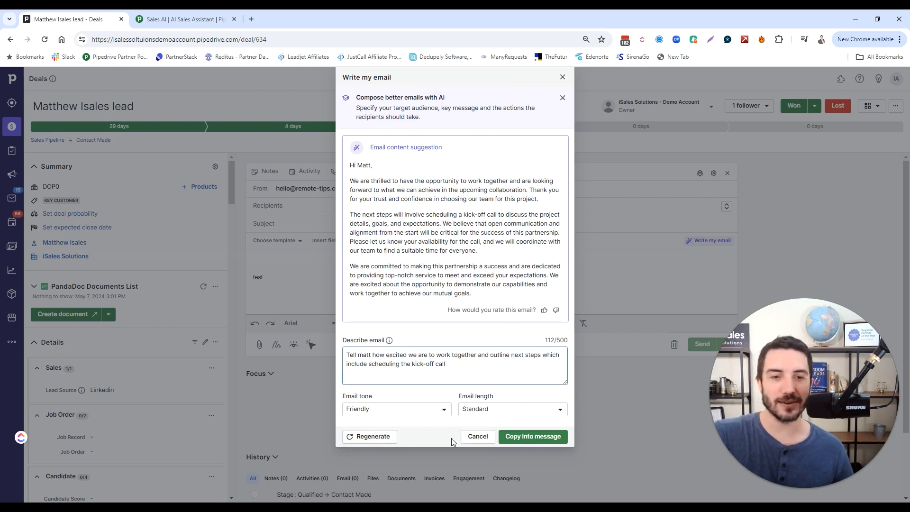
{"action": "left_click", "coordinate": [516, 437]}
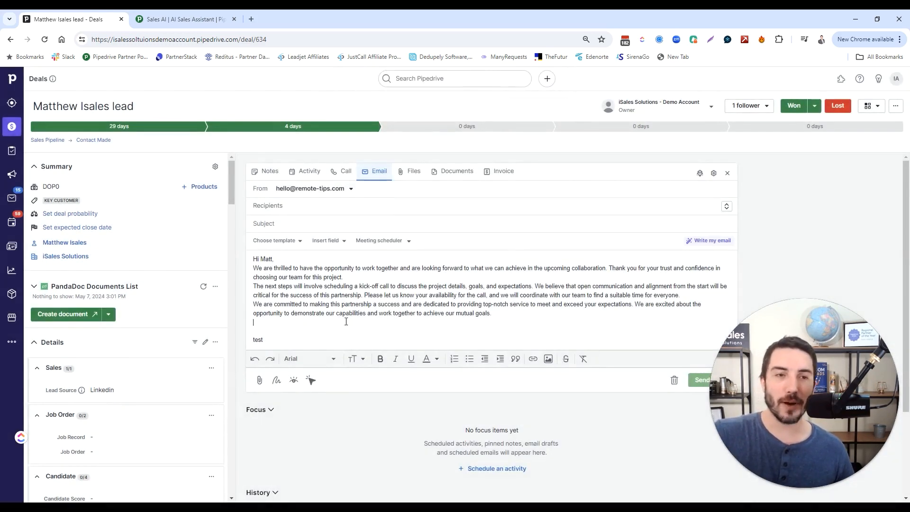
{"action": "left_click", "coordinate": [434, 323]}
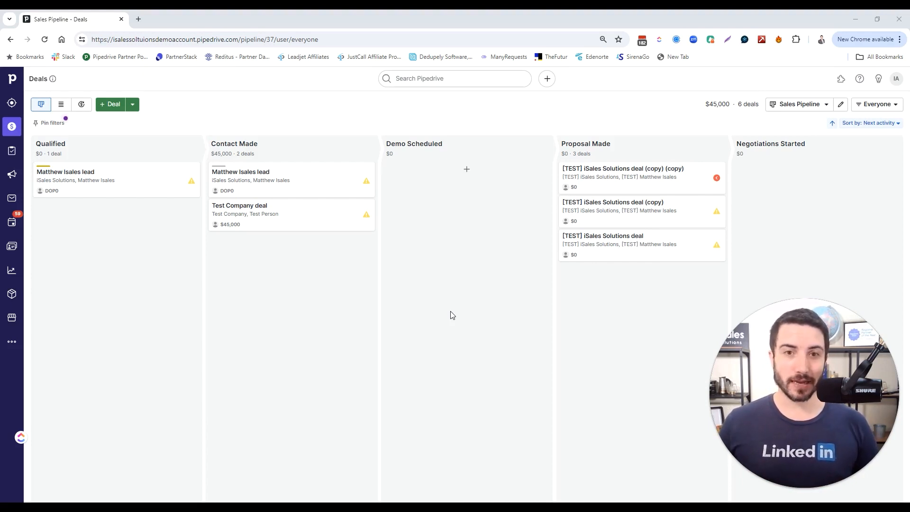
Step: Open the Sales Assistant panel over the deals pipeline
{"action": "left_click", "coordinate": [880, 79]}
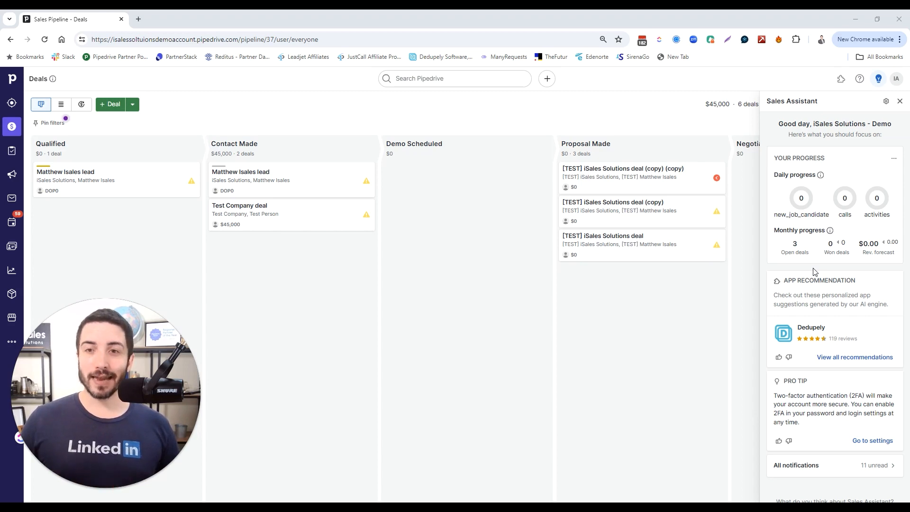
Step: Open the Marketplace and run an AI app search for "I want to use an app to help with lead scoring"
{"action": "left_click", "coordinate": [13, 318]}
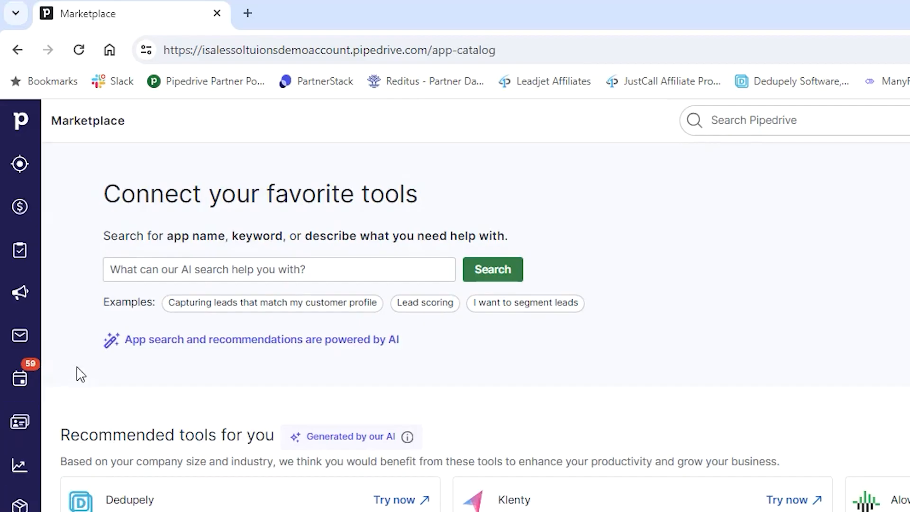
{"action": "left_click", "coordinate": [172, 162]}
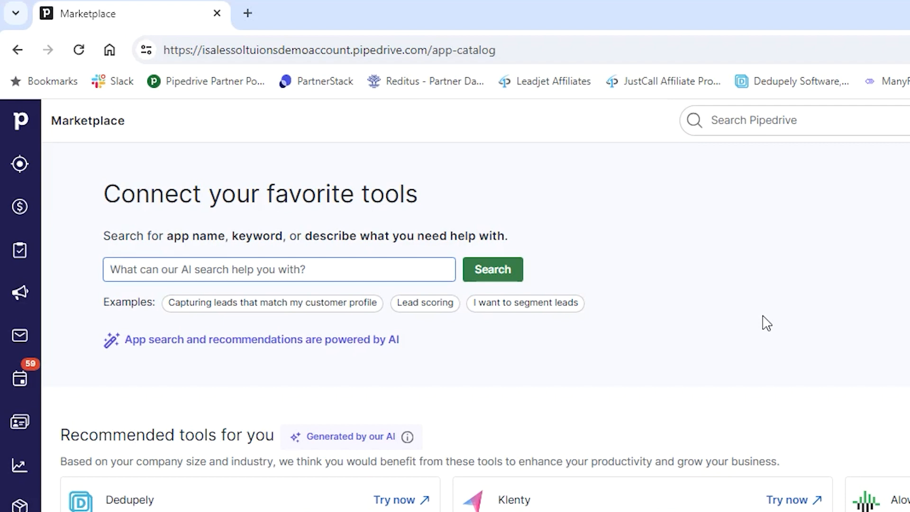
{"action": "type", "text": "lea"}
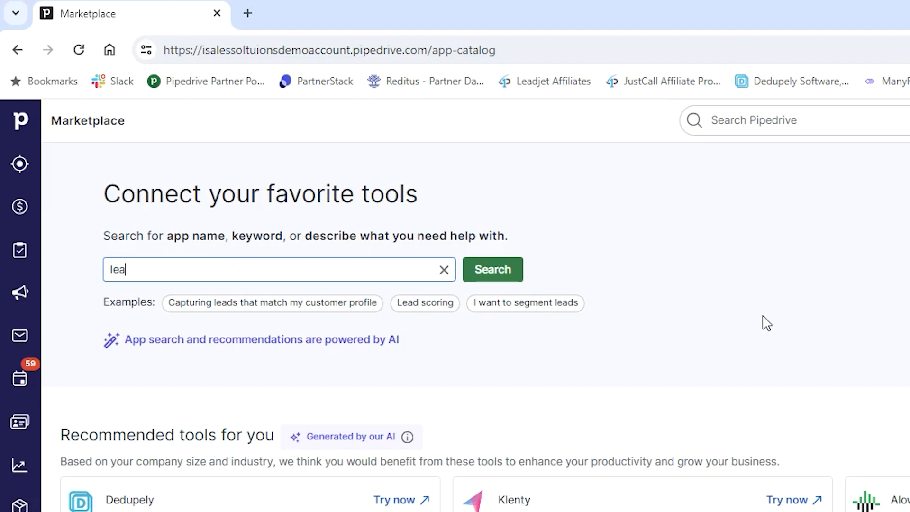
{"action": "key", "text": "BackSpace"}
{"action": "key", "text": "BackSpace"}
{"action": "key", "text": "BackSpace"}
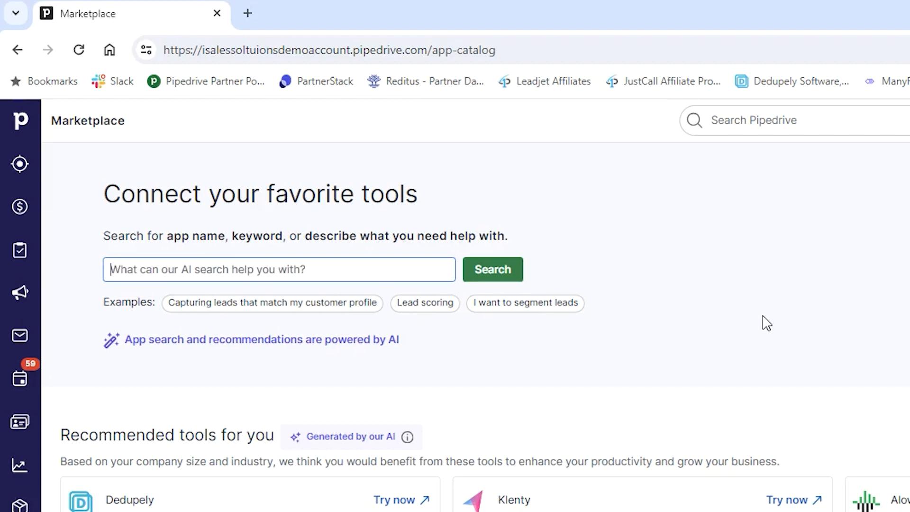
{"action": "type", "text": "I want to use an app to help with lead scoring"}
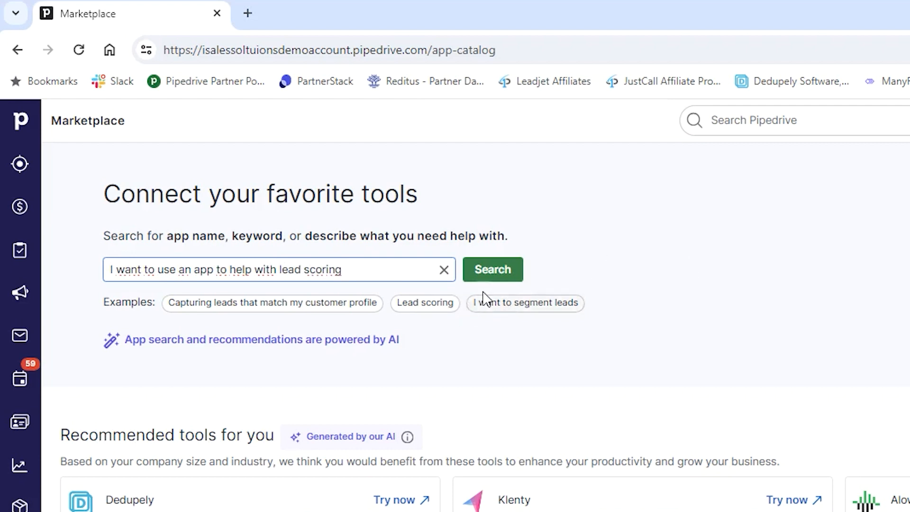
{"action": "left_click", "coordinate": [493, 264]}
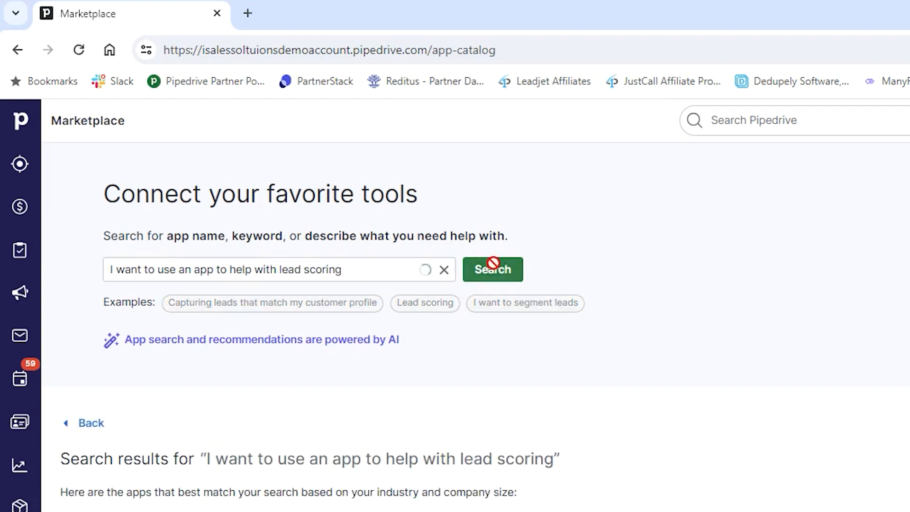